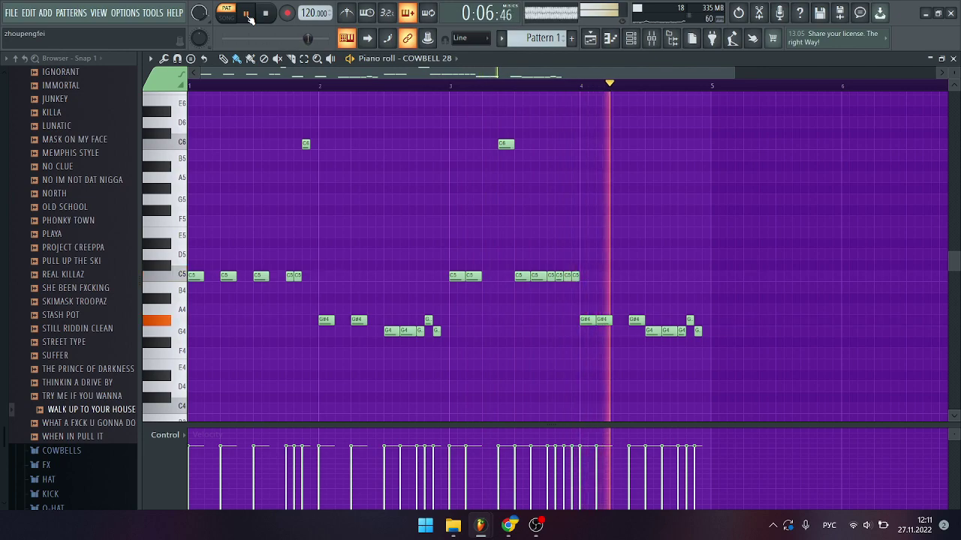
Stop the cowbell pattern, then open the O-OH (16) notes of Pattern 2 in the piano roll and play them
left_click(248, 14)
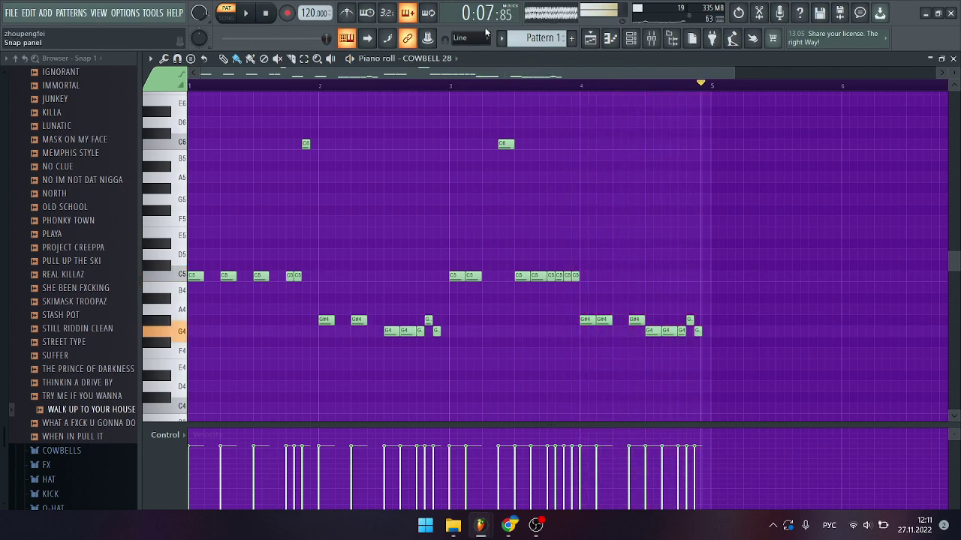
scroll(552, 37, "down", 1)
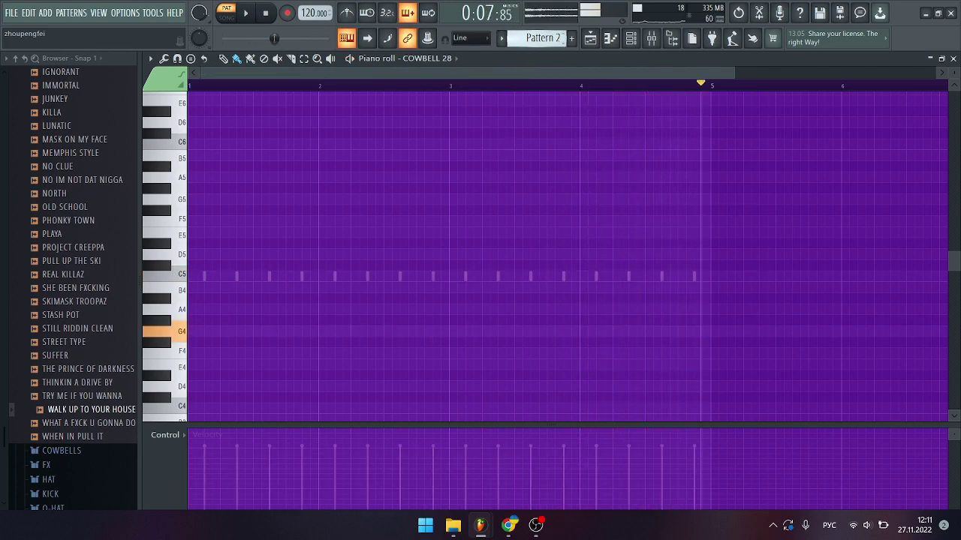
double_click(499, 278)
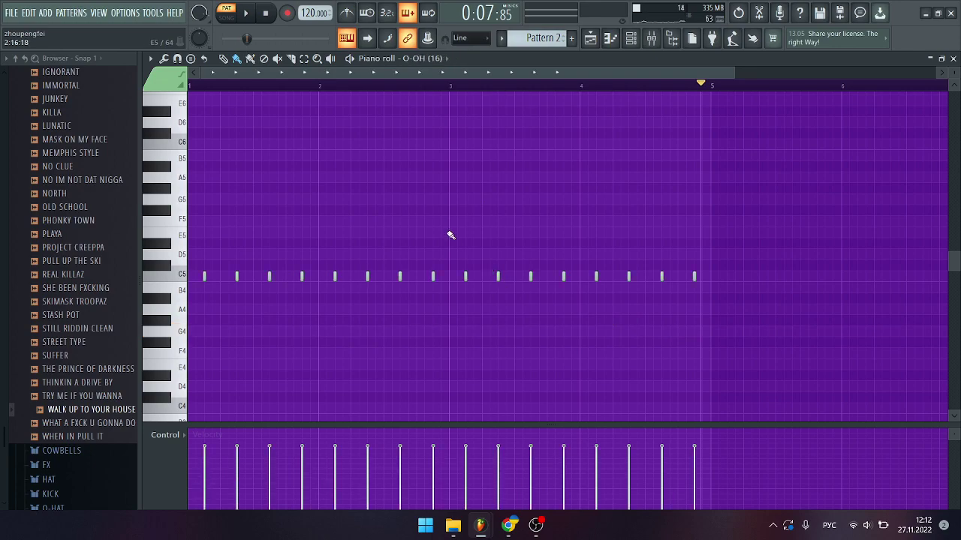
left_click(251, 11)
Open the KICK 3 notes of Pattern 3 in the piano roll and audition them
scroll(553, 36, "down", 1)
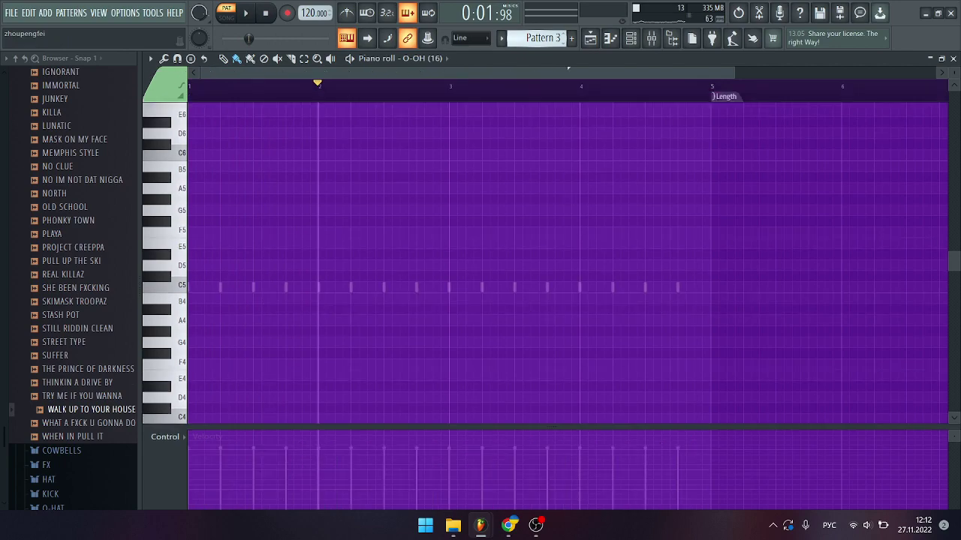
double_click(449, 288)
left_click(266, 13)
left_click(248, 13)
left_click(249, 13)
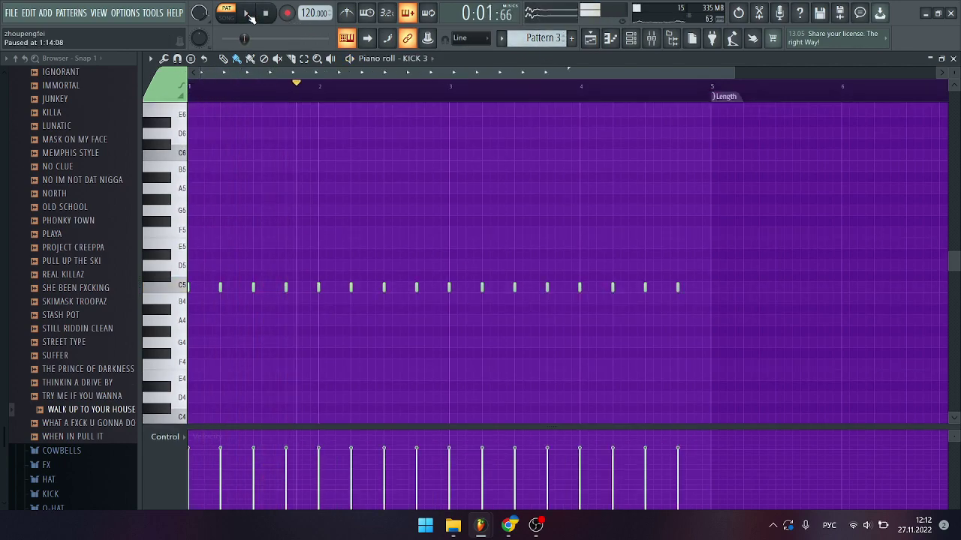
Open the SNARE (92) notes of Pattern 4 in the piano roll and audition them, including the pattern's ending
scroll(539, 37, "down", 1)
double_click(484, 276)
left_click(249, 13)
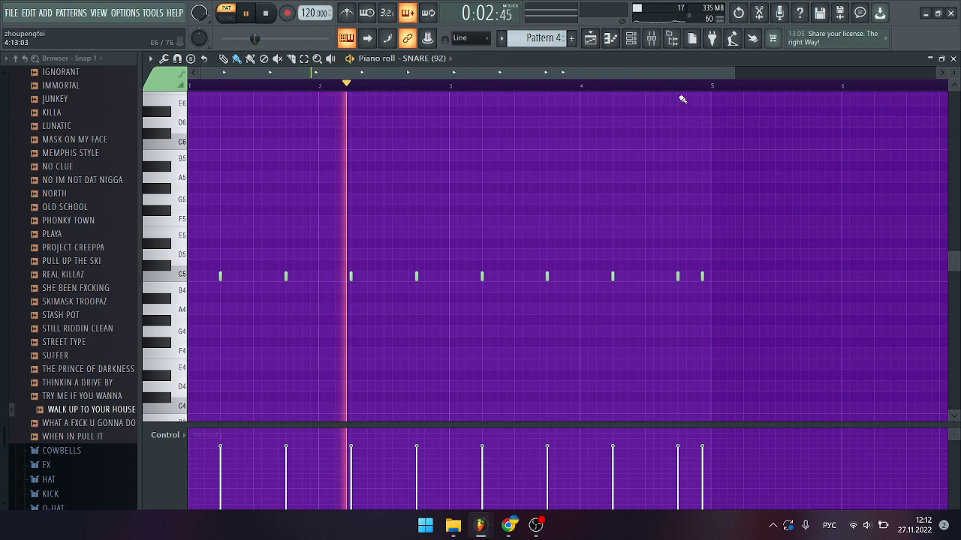
left_click(652, 87)
key("ctrl+space")
Open the BASS (1) notes of Pattern 5 in the piano roll and play the pattern through
scroll(536, 42, "down", 1)
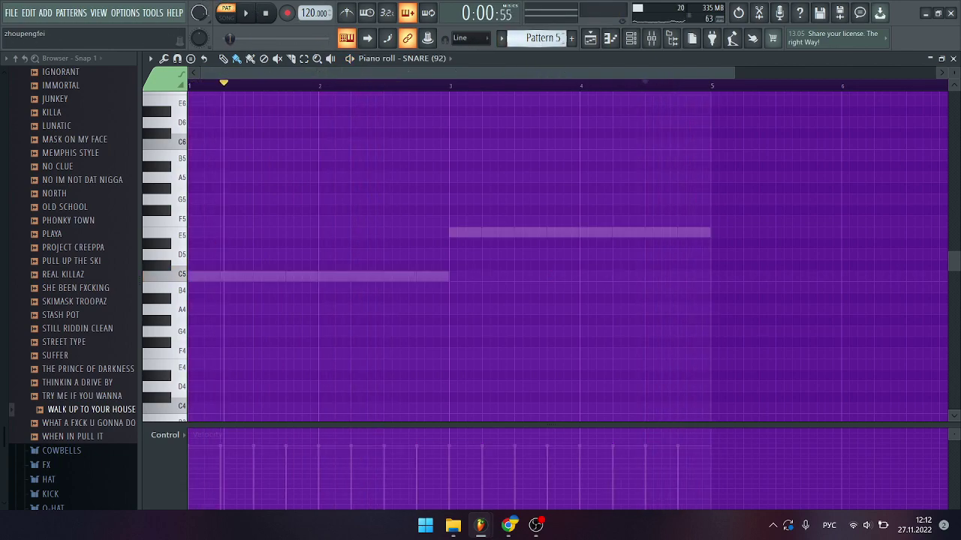
double_click(489, 233)
left_click(247, 13)
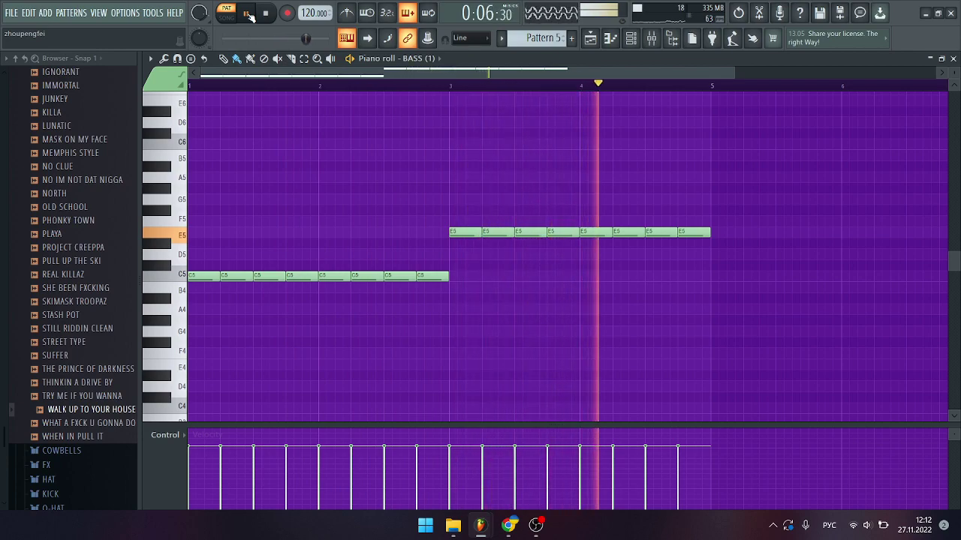
left_click(247, 14)
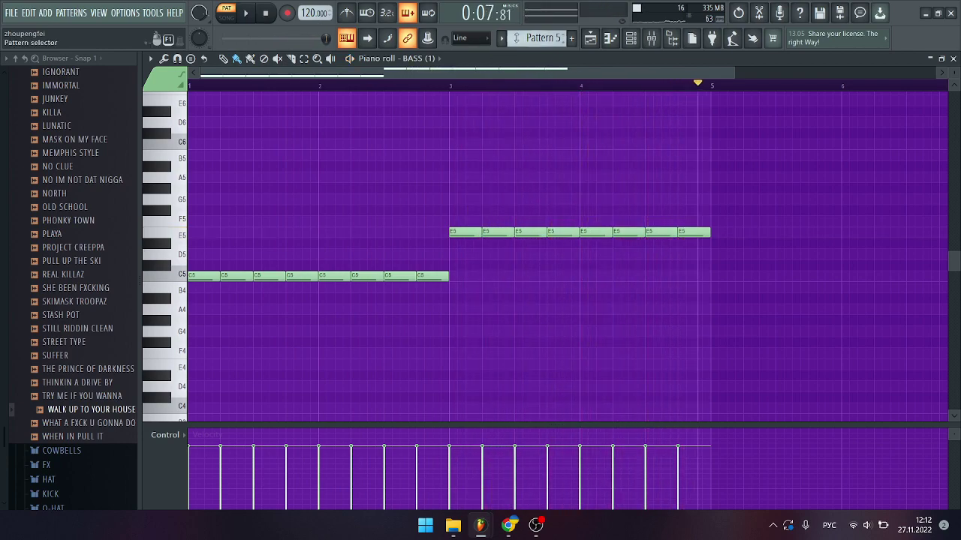
Show the playlist's audio clips and inspect the YOU LITTLE BITCH, FAX (17) and WALK UP TO YOUR HOUSE samples
scroll(549, 37, "up", 1)
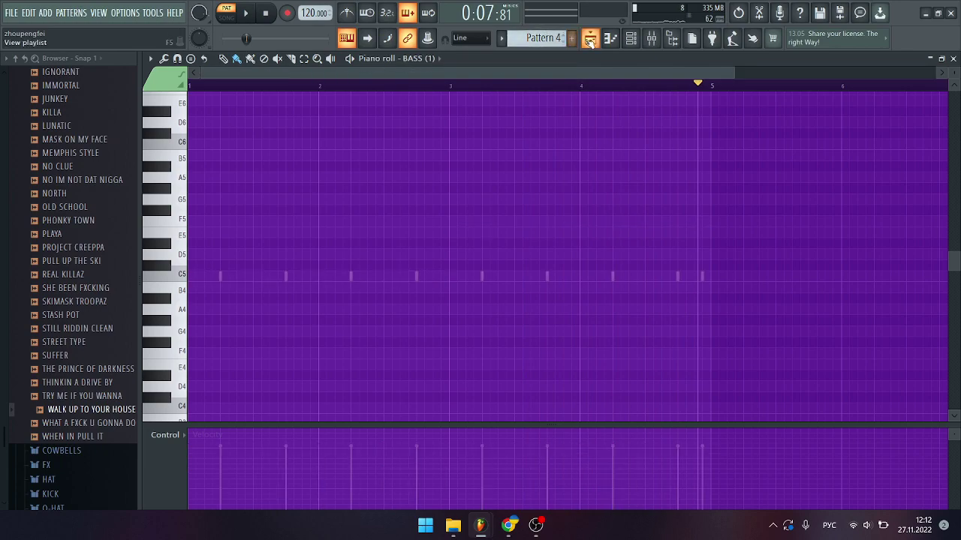
left_click(590, 39)
left_click(188, 81)
double_click(180, 124)
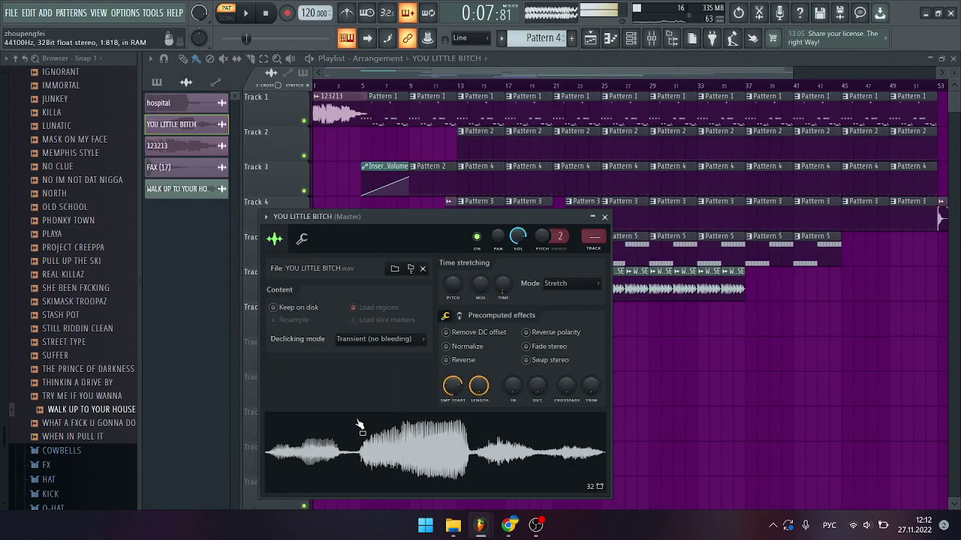
double_click(180, 167)
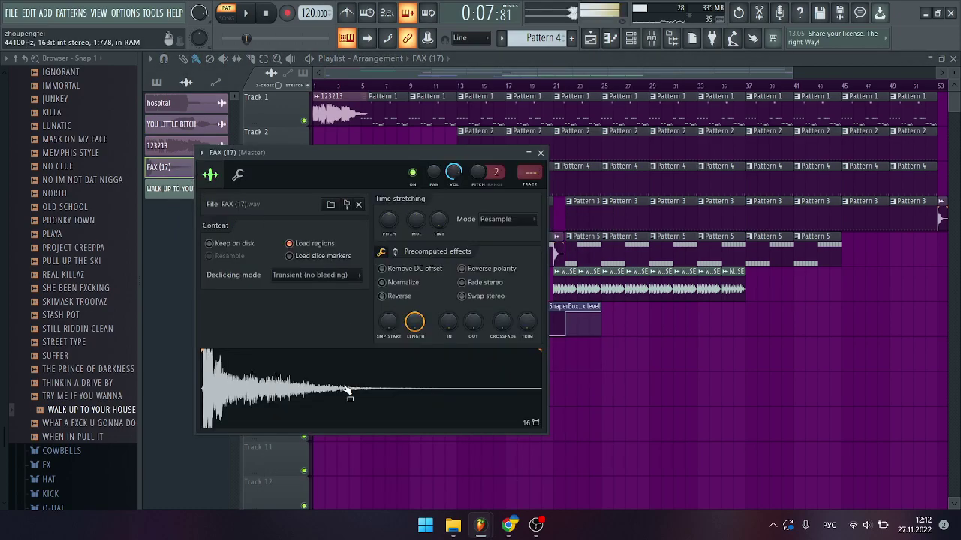
double_click(178, 189)
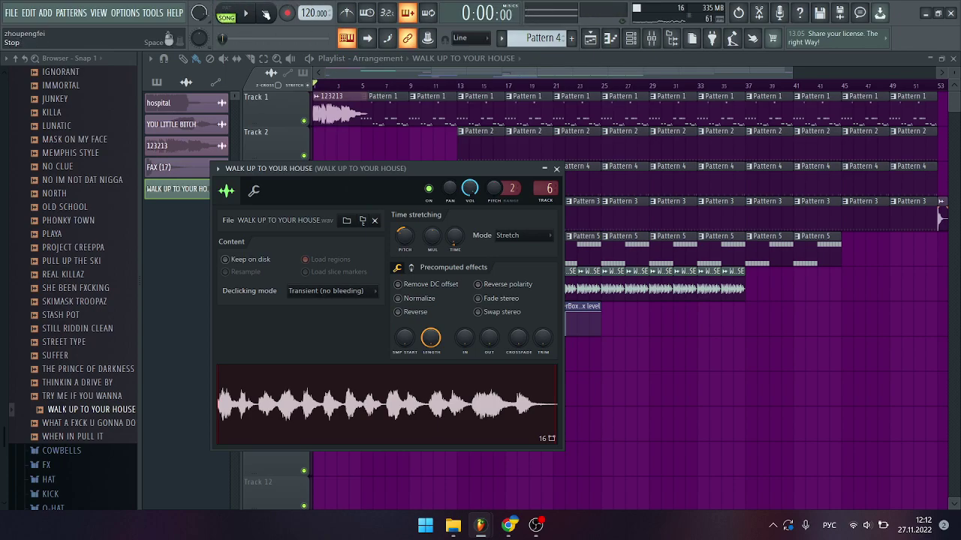
left_click(556, 169)
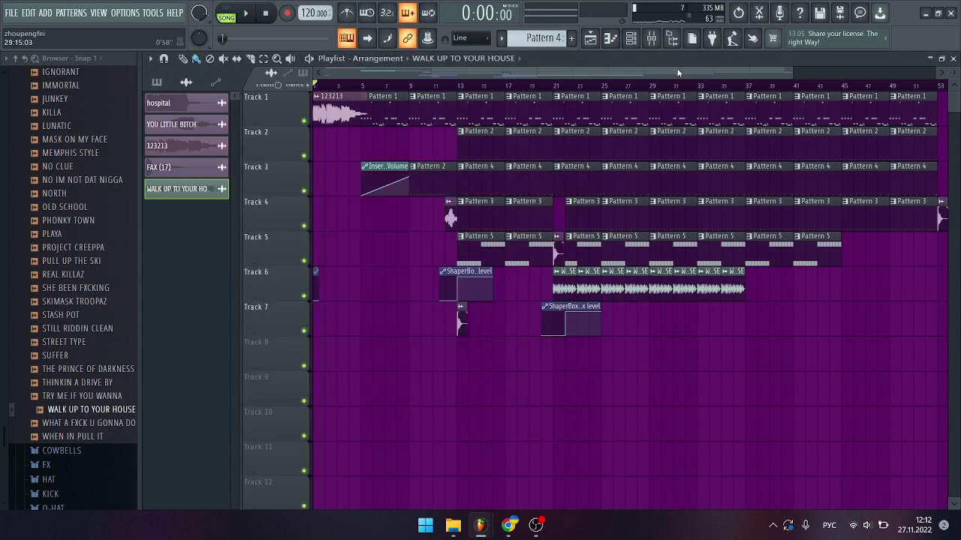
Review the mixer's Master effects one by one: both FX slots, Maximus, The Glue and Decimort 2
left_click(651, 38)
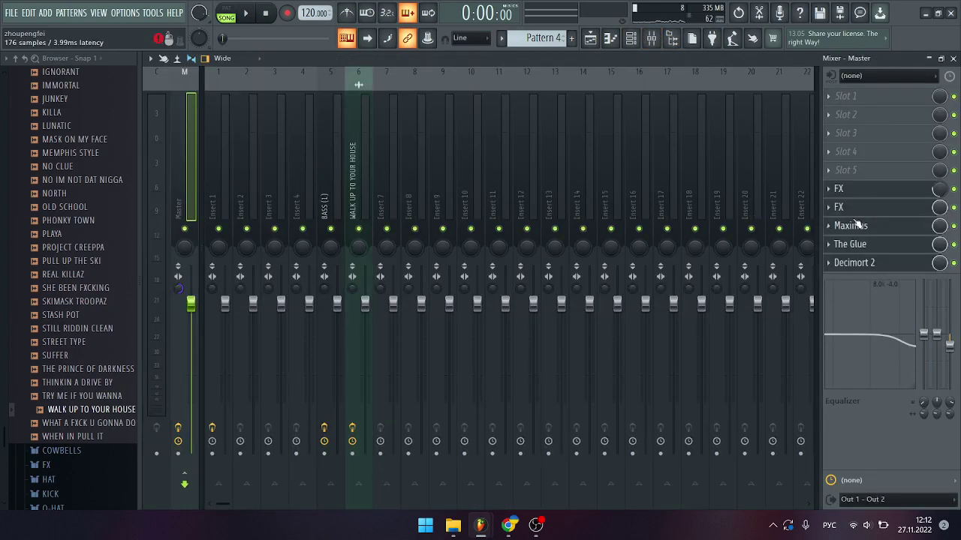
left_click(866, 189)
left_click(865, 192)
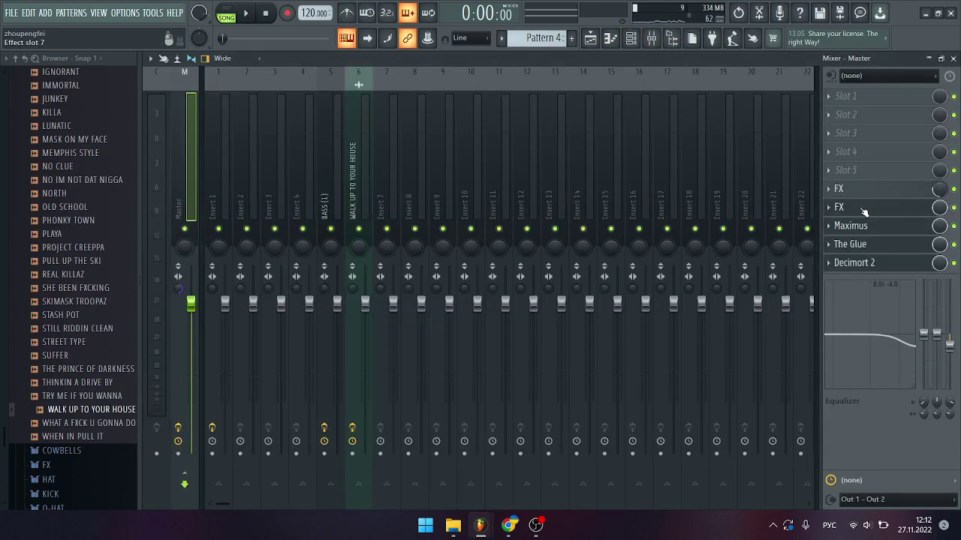
left_click(865, 213)
left_click(866, 215)
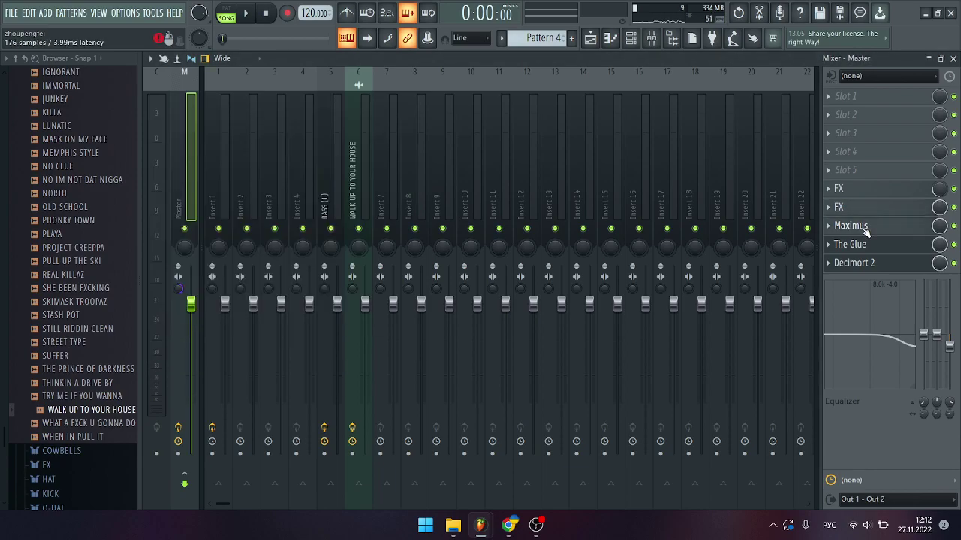
left_click(867, 234)
left_click(867, 233)
left_click(877, 251)
left_click(877, 252)
left_click(875, 263)
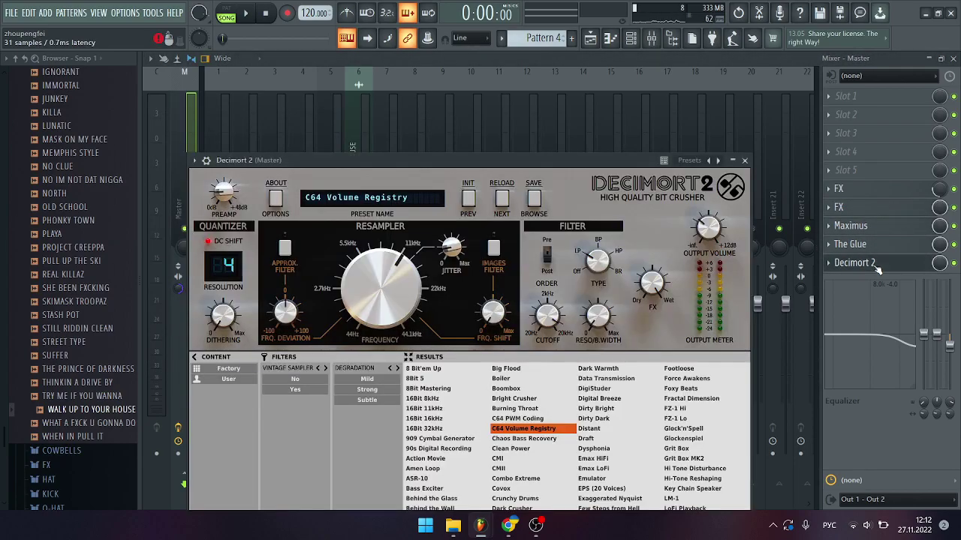
left_click(875, 264)
Inspect ShaperBox2 on mixer Insert 1 and check Inserts 2 to 4 for effects
left_click(223, 199)
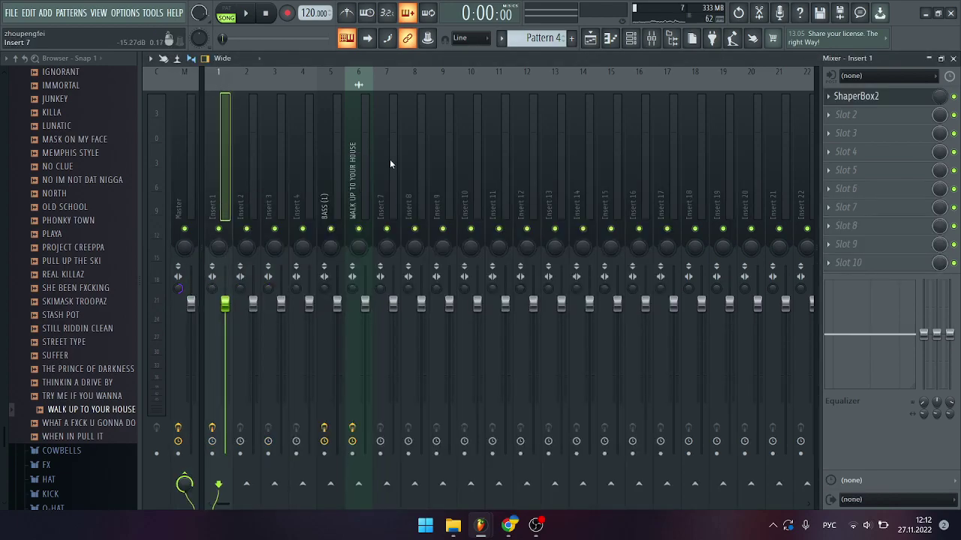
left_click(871, 97)
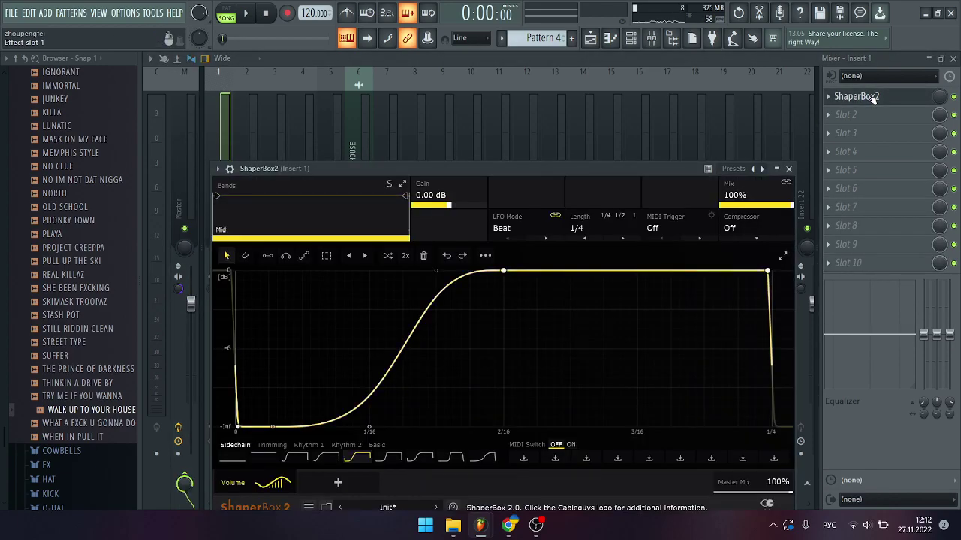
left_click(871, 98)
left_click(256, 192)
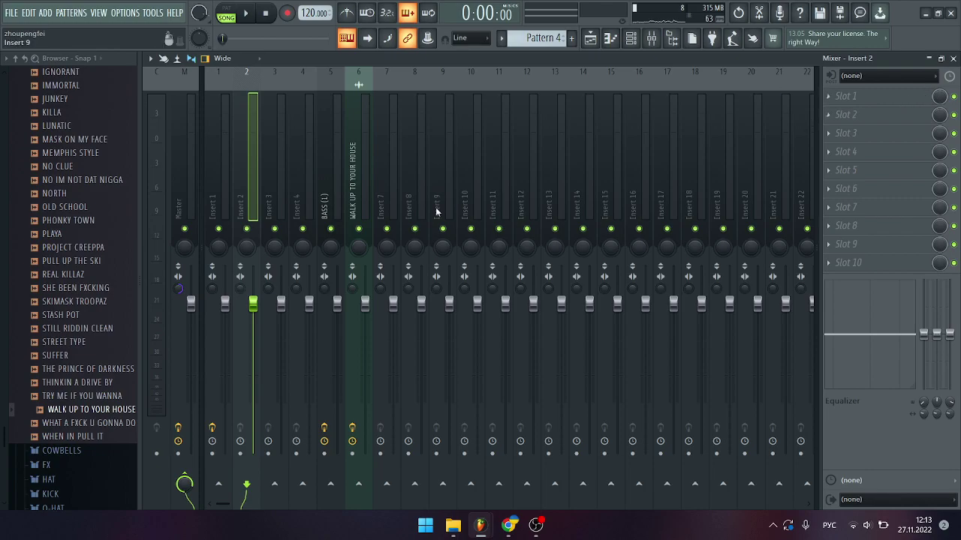
left_click(274, 200)
left_click(298, 199)
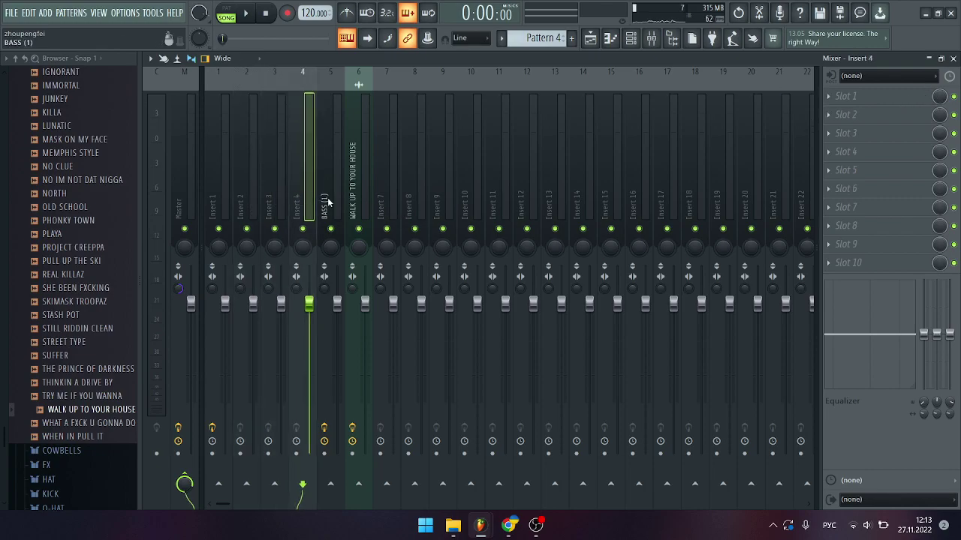
Inspect the ShaperBox2 and Fruity parametric EQ 2 effects on the BASS (1) mixer track
left_click(327, 201)
left_click(899, 98)
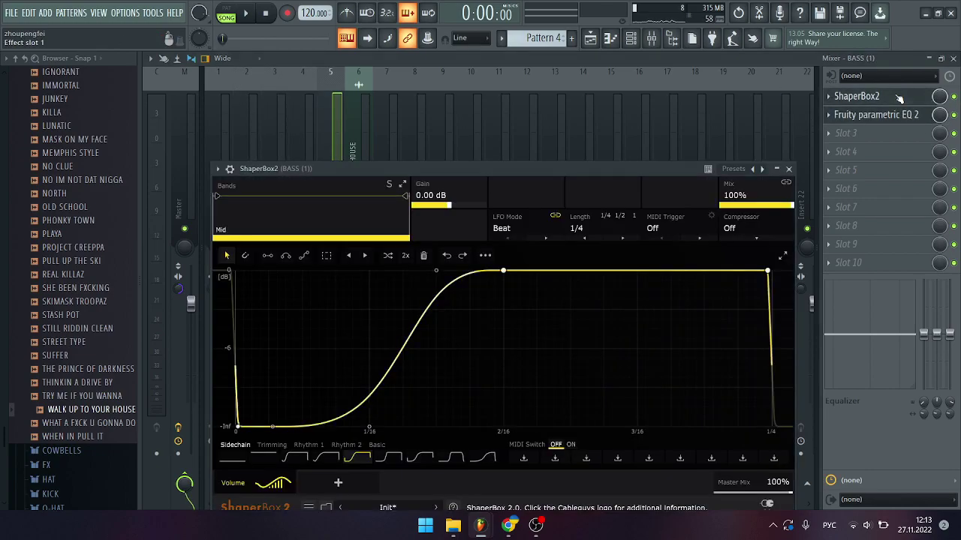
left_click(900, 98)
left_click(876, 115)
left_click(876, 115)
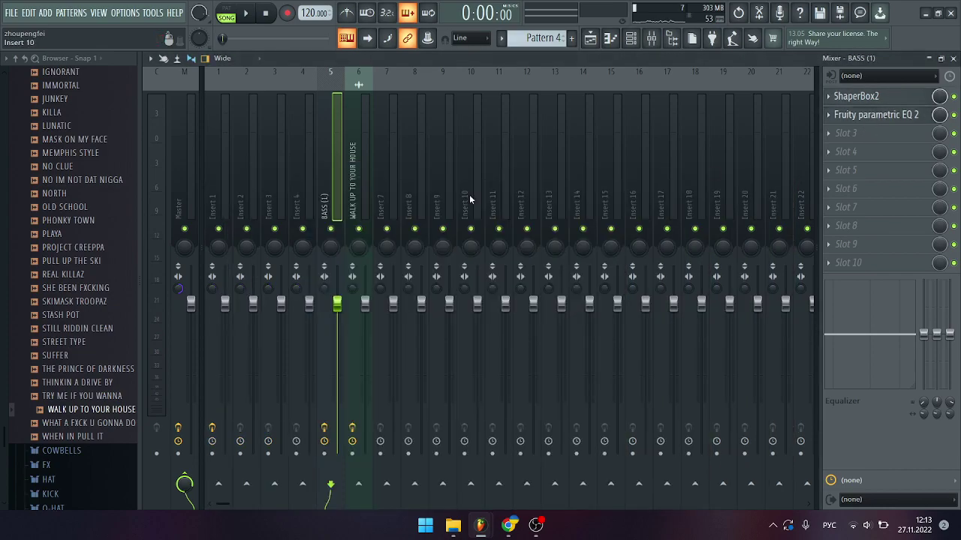
Inspect the first effect on the WALK UP TO YOUR HOUSE mixer track
left_click(361, 195)
left_click(887, 99)
left_click(887, 98)
Return to the playlist and play the full song arrangement from start to end, stopping playback at the end
left_click(592, 40)
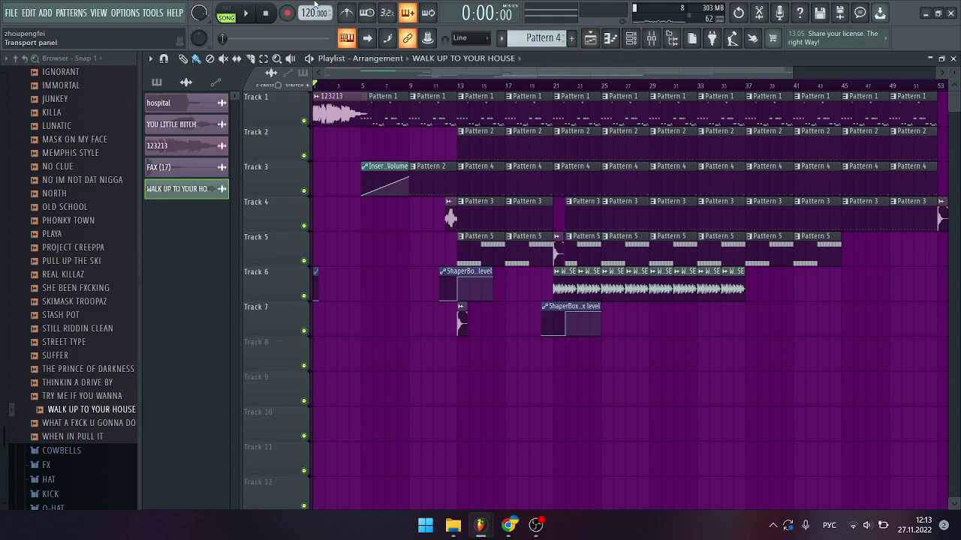
left_click(248, 14)
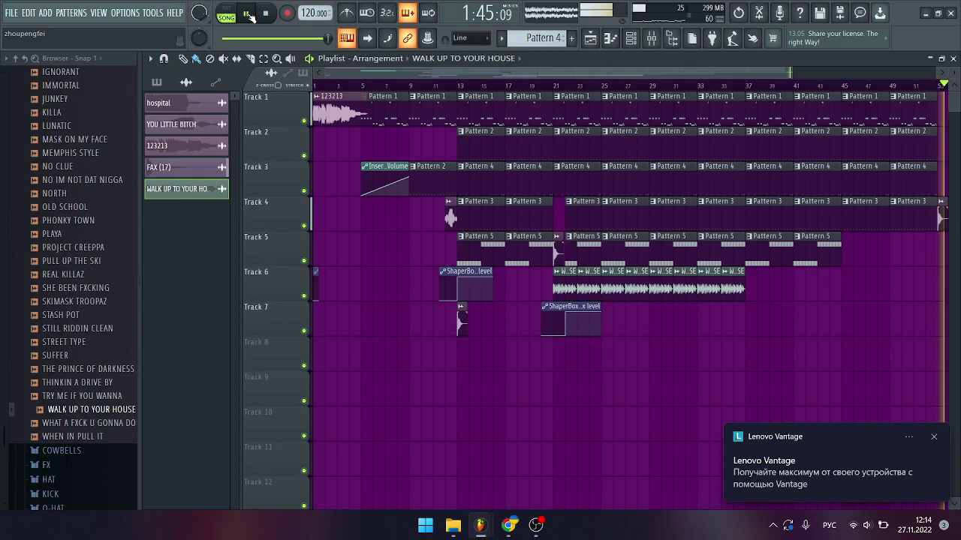
left_click(252, 17)
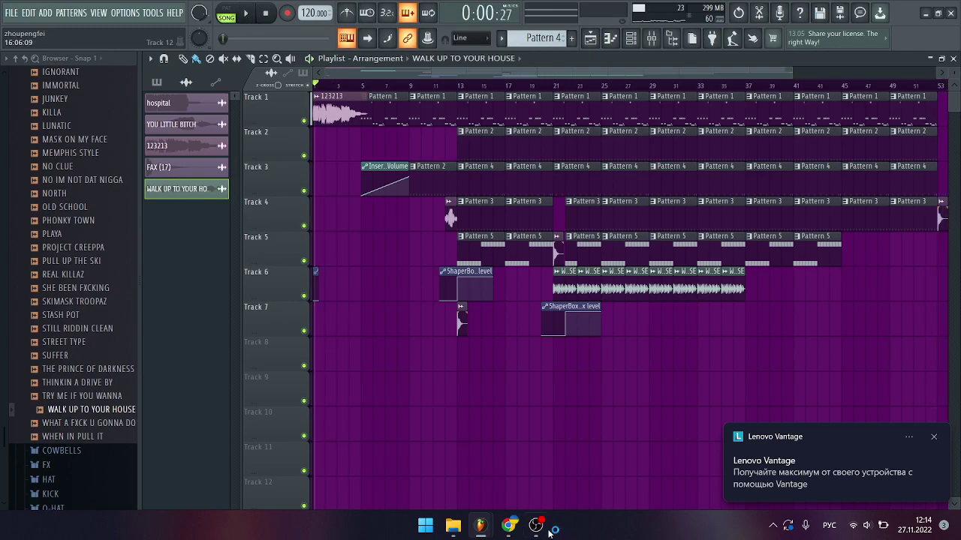